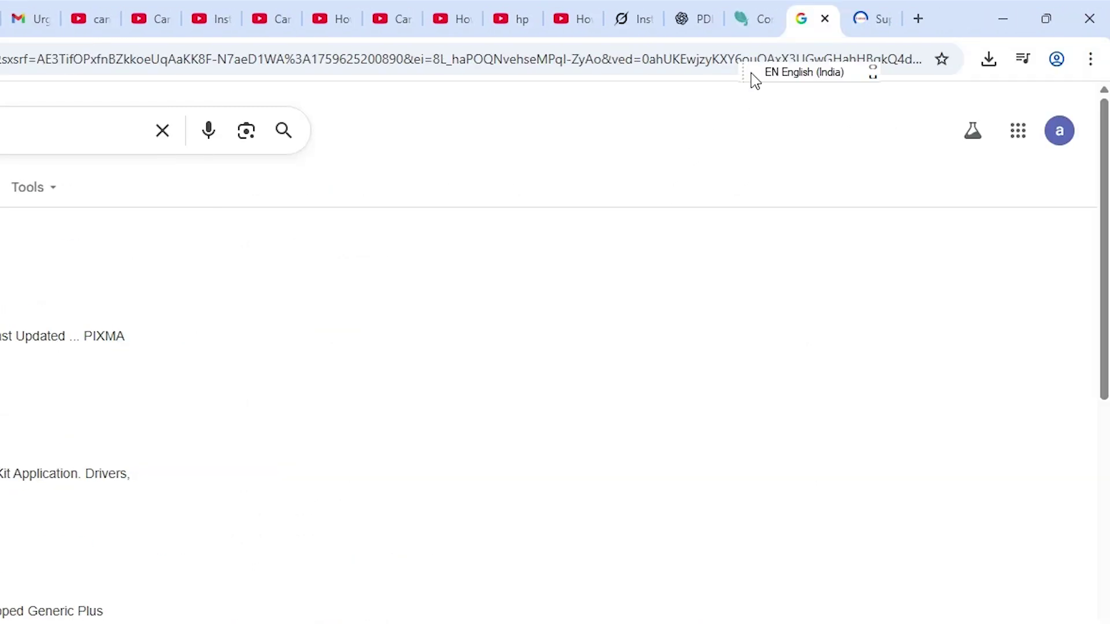
# Step: On the Canon PIXMA G2730 support page, search for drivers compatible with Windows 11 in English
pyautogui.click(858, 11)
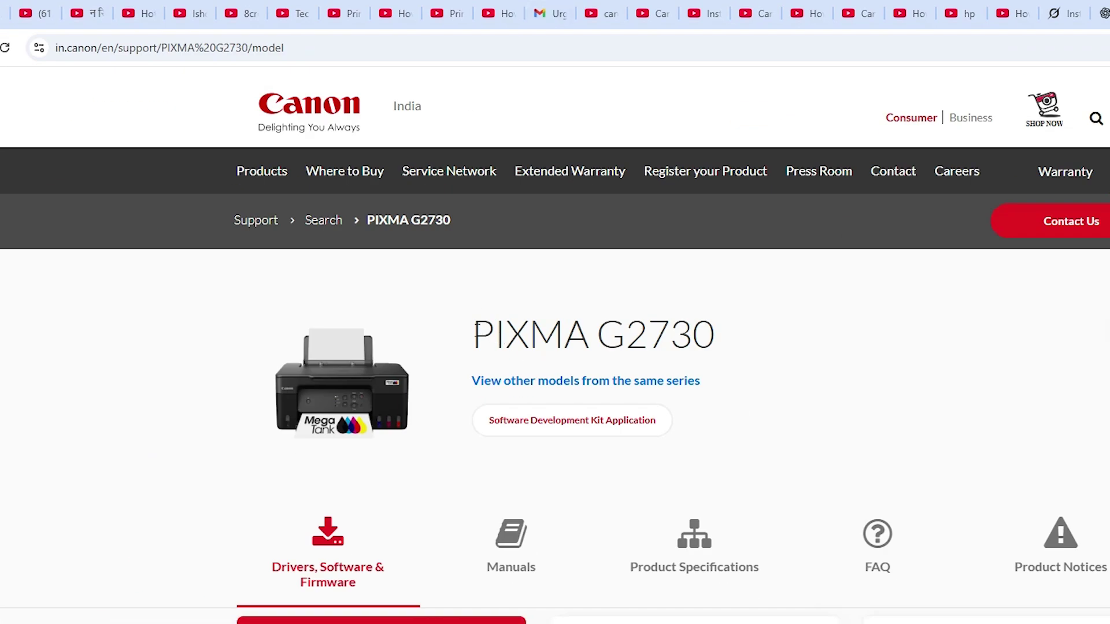
pyautogui.tripleClick(476, 327)
pyautogui.scroll(-2, 641, 616)
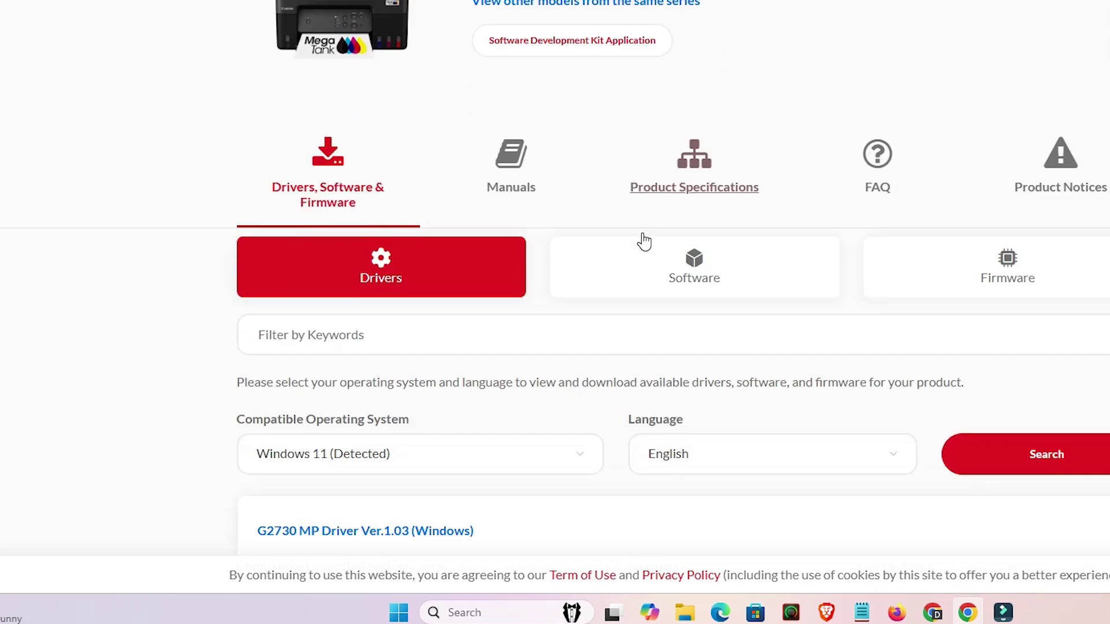
pyautogui.scroll(-2, 456, 331)
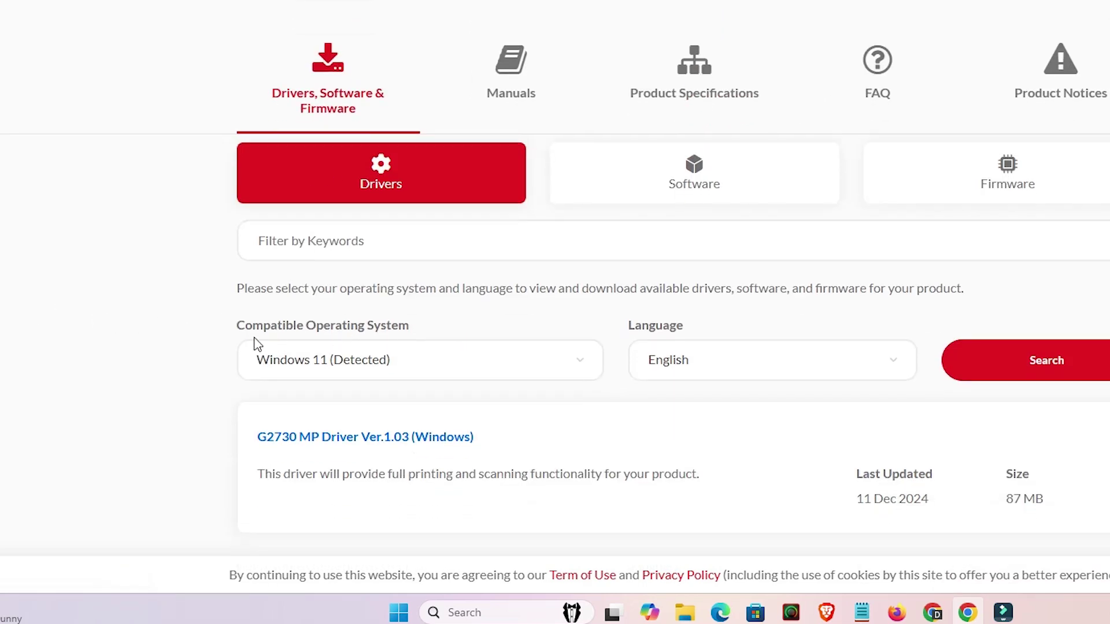
pyautogui.scroll(-3, 58, 269)
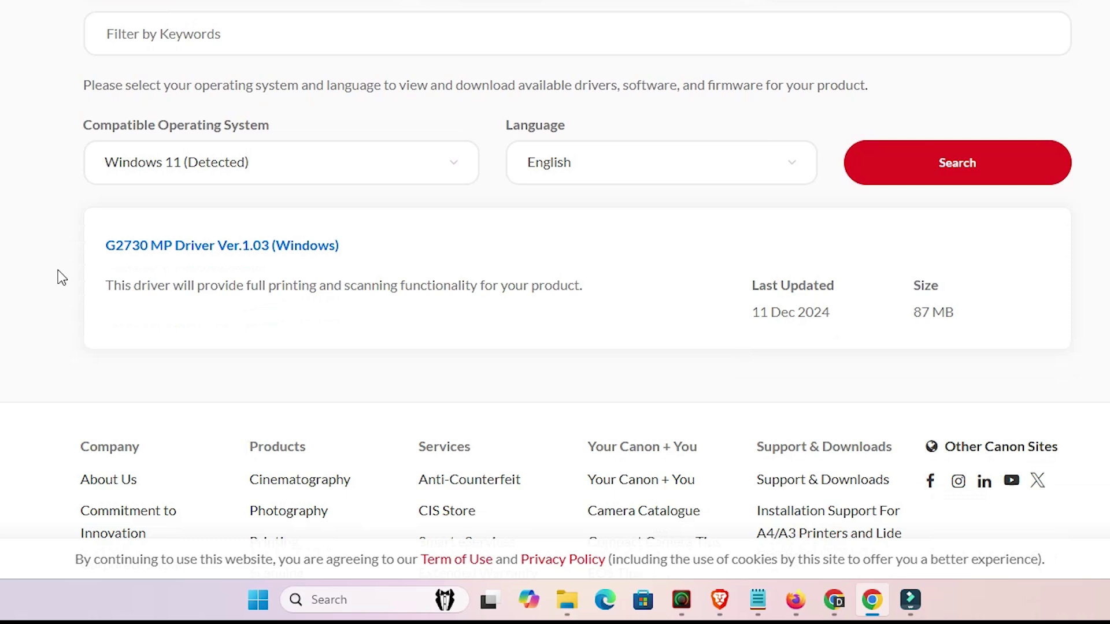
pyautogui.click(268, 162)
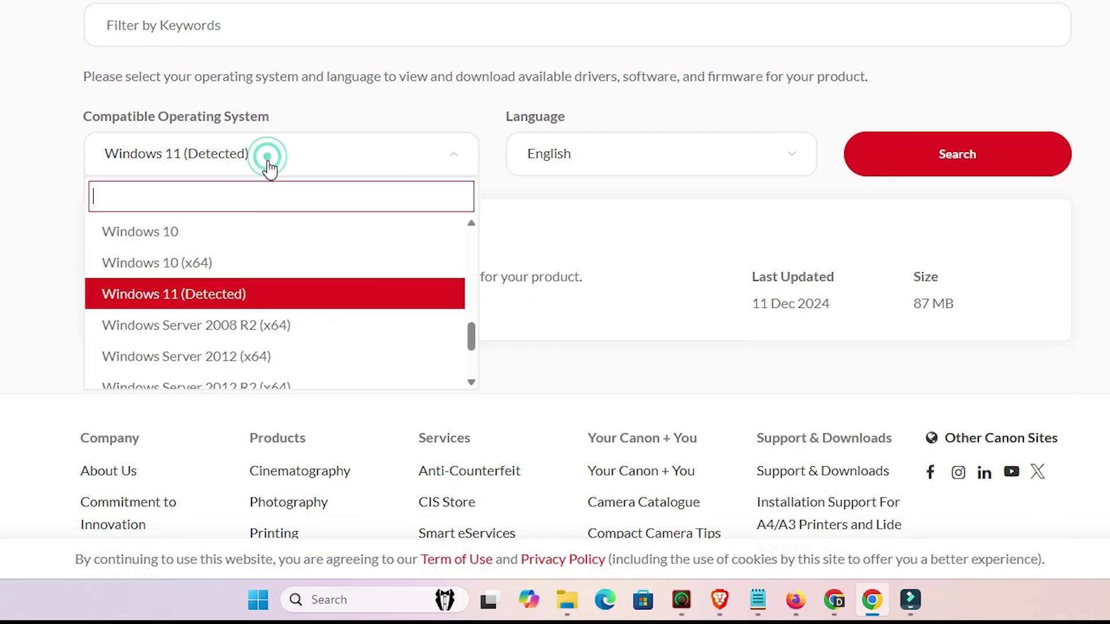
pyautogui.click(216, 300)
pyautogui.click(929, 164)
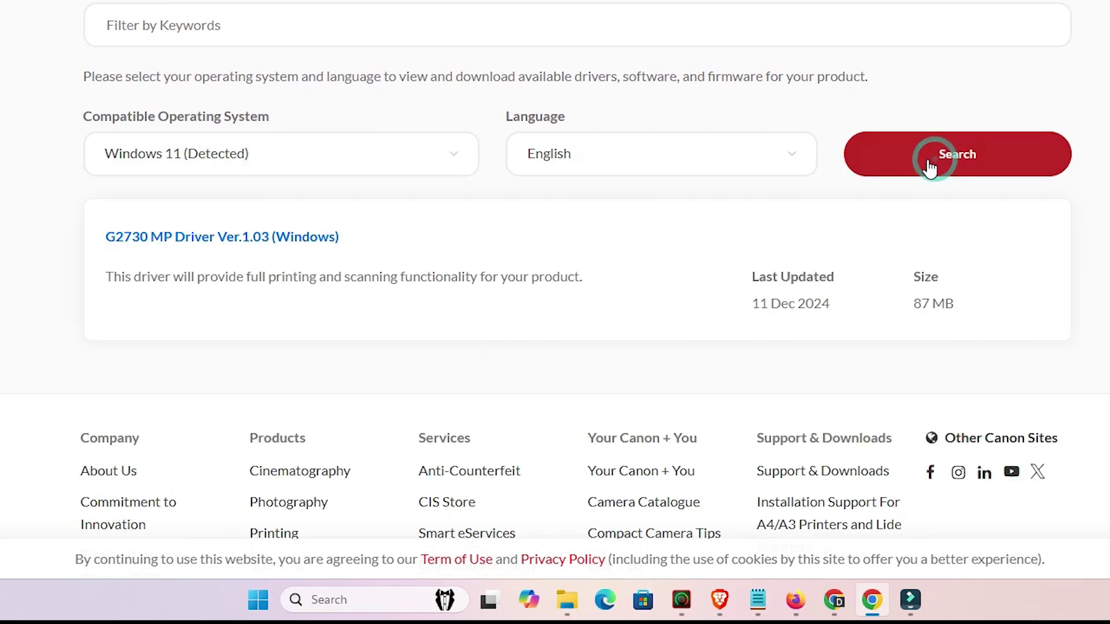
# Step: Open the G2730 MP Driver Ver.1.03 (Windows) page and download the driver
pyautogui.click(255, 239)
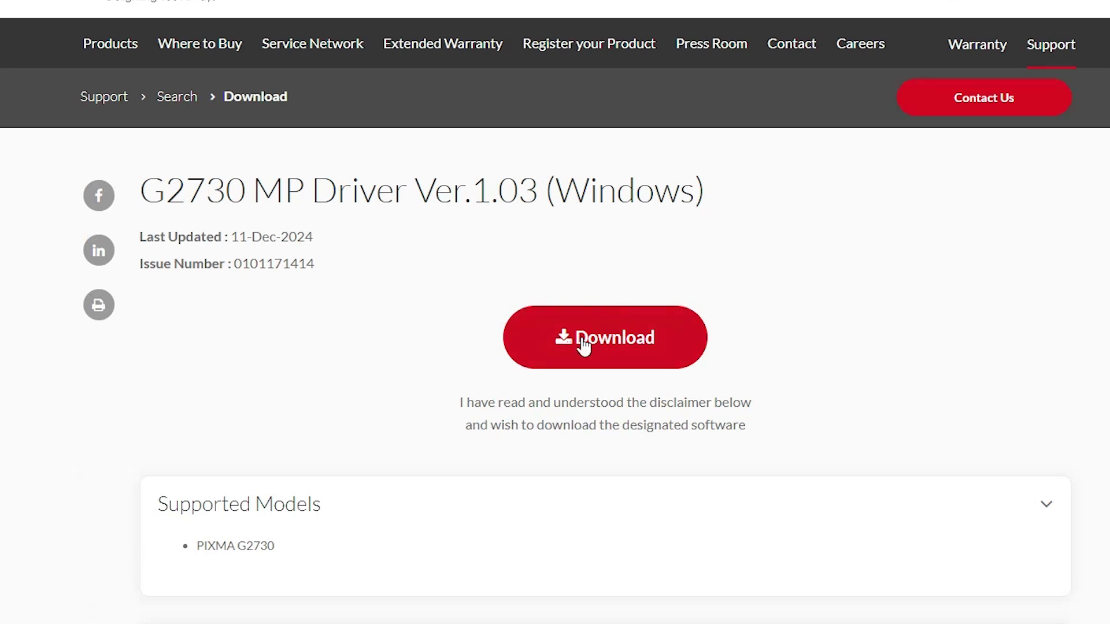
pyautogui.click(660, 355)
pyautogui.click(660, 347)
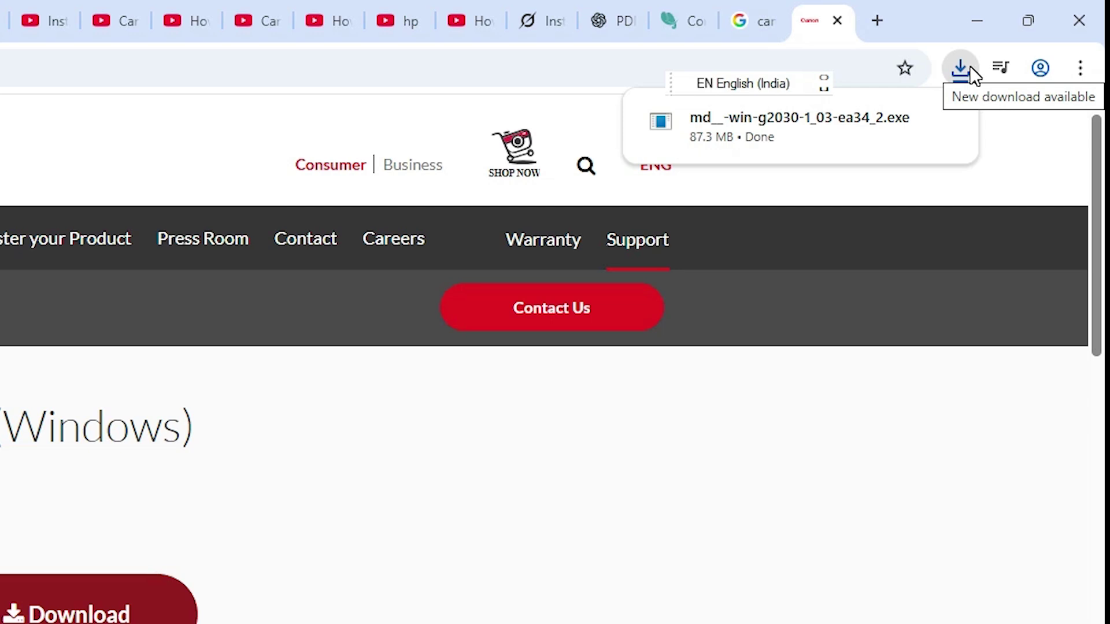
# Step: Move the downloaded md__-win-g2030-1_03-ea34_2.exe from the Downloads folder to an empty spot on the desktop and close the folder
pyautogui.click(900, 120)
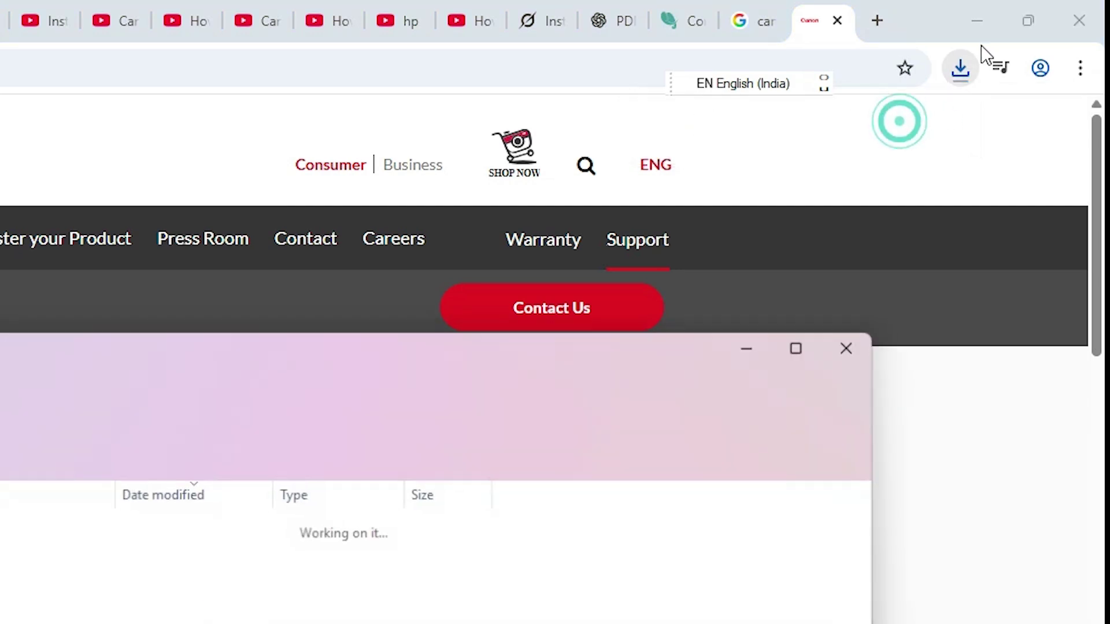
pyautogui.click(977, 20)
pyautogui.moveTo(678, 255); pyautogui.dragTo(324, 167)
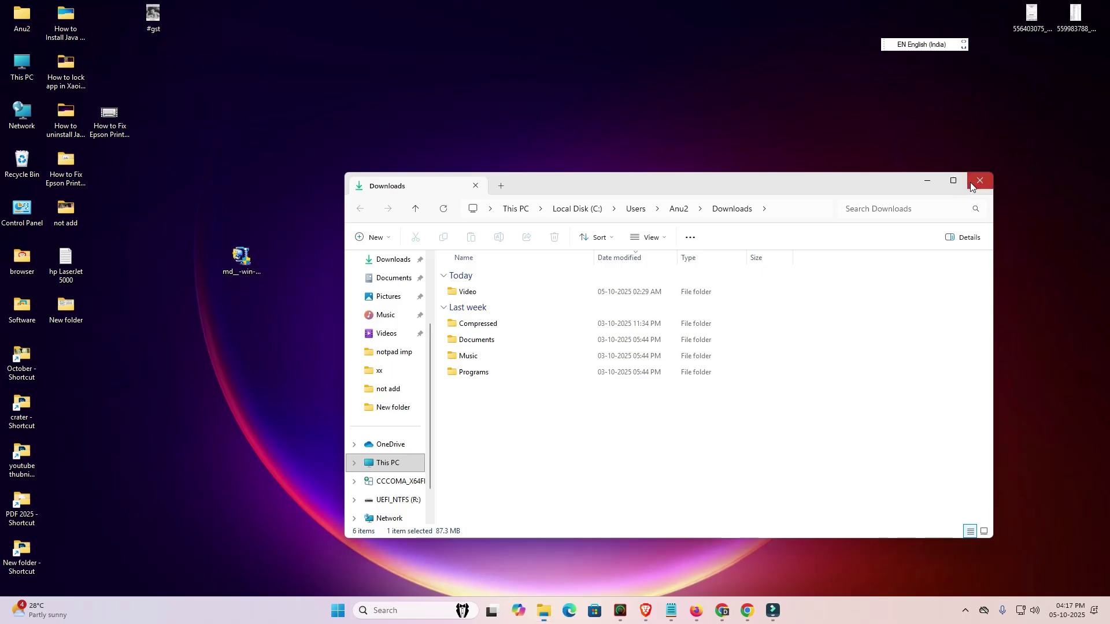
pyautogui.click(971, 186)
pyautogui.moveTo(243, 267); pyautogui.dragTo(199, 319)
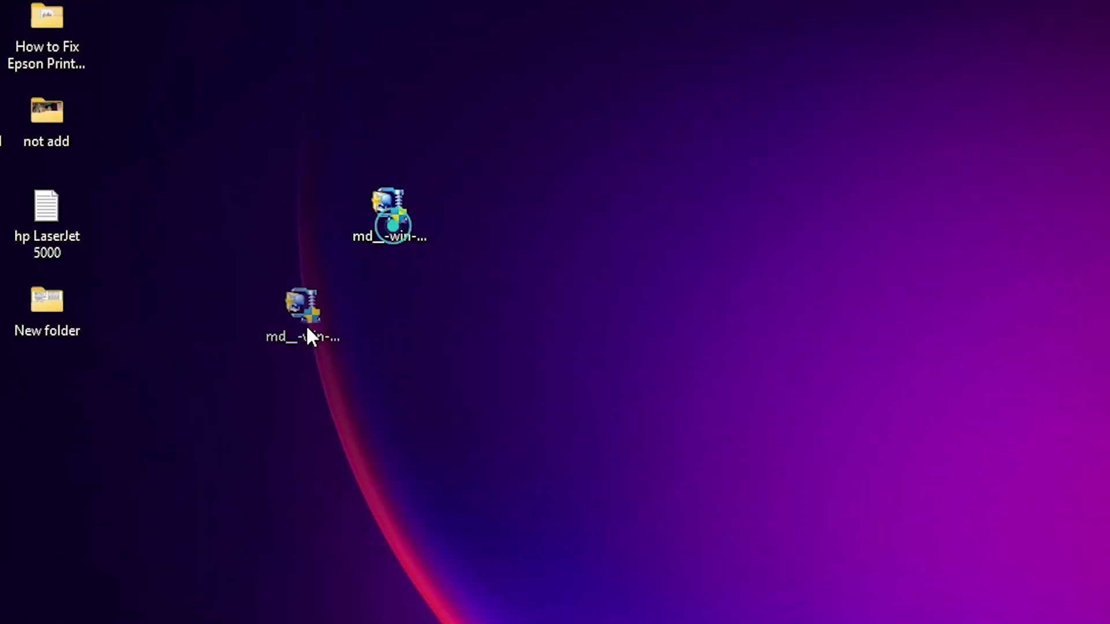
pyautogui.moveTo(307, 328); pyautogui.dragTo(308, 327)
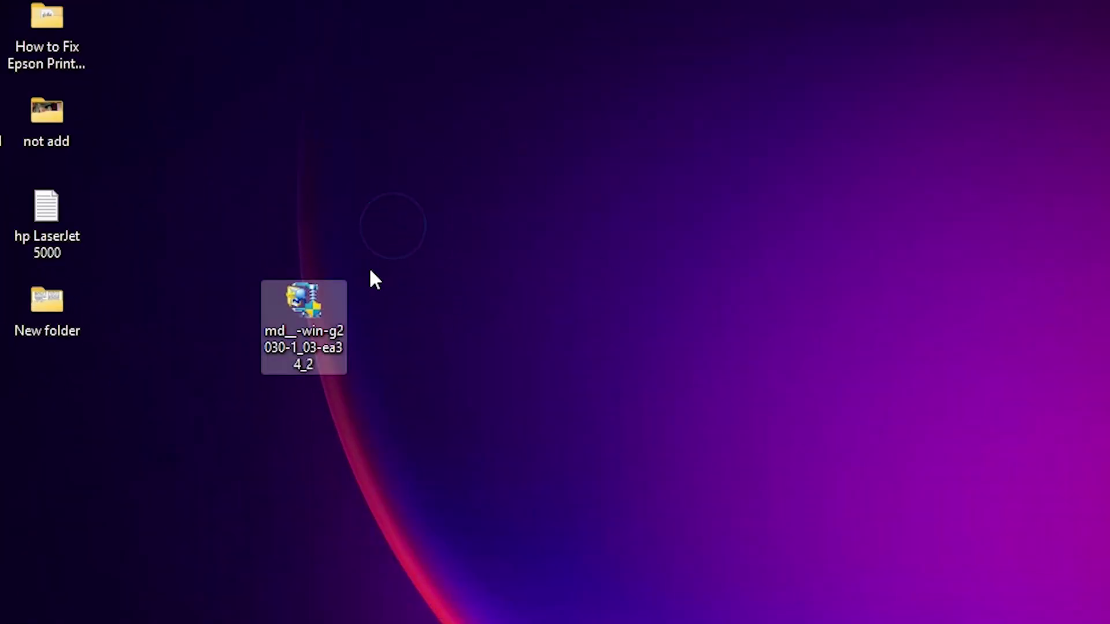
# Step: Extract the driver installer on the desktop with WinRAR's Extract files option into the folder md__-win-g2030-1_03-ea34_2
pyautogui.rightClick(296, 311)
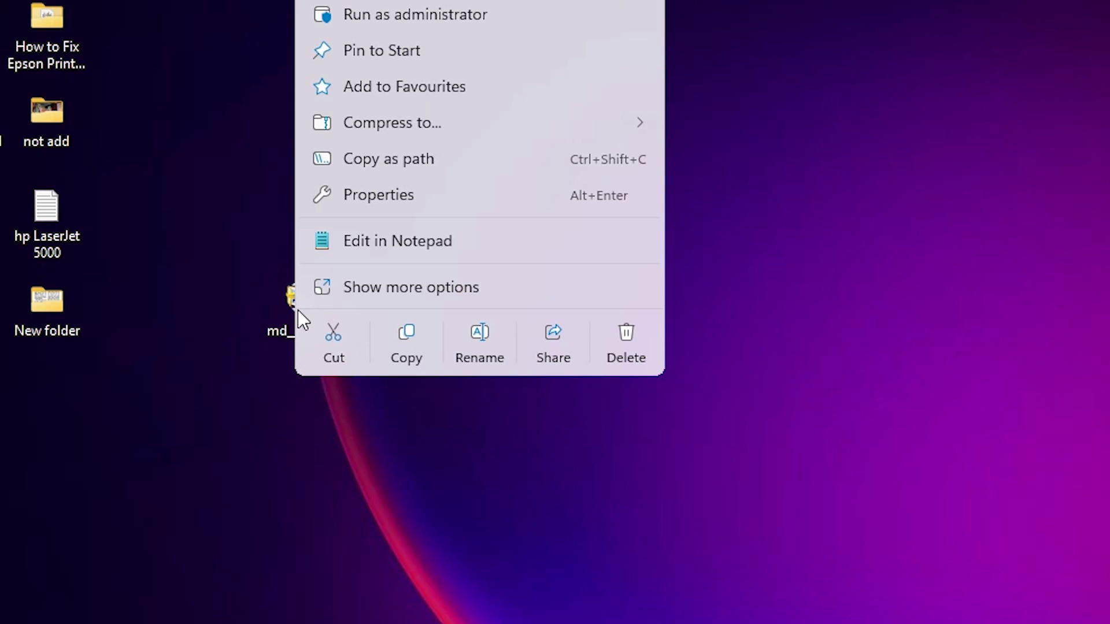
pyautogui.click(391, 292)
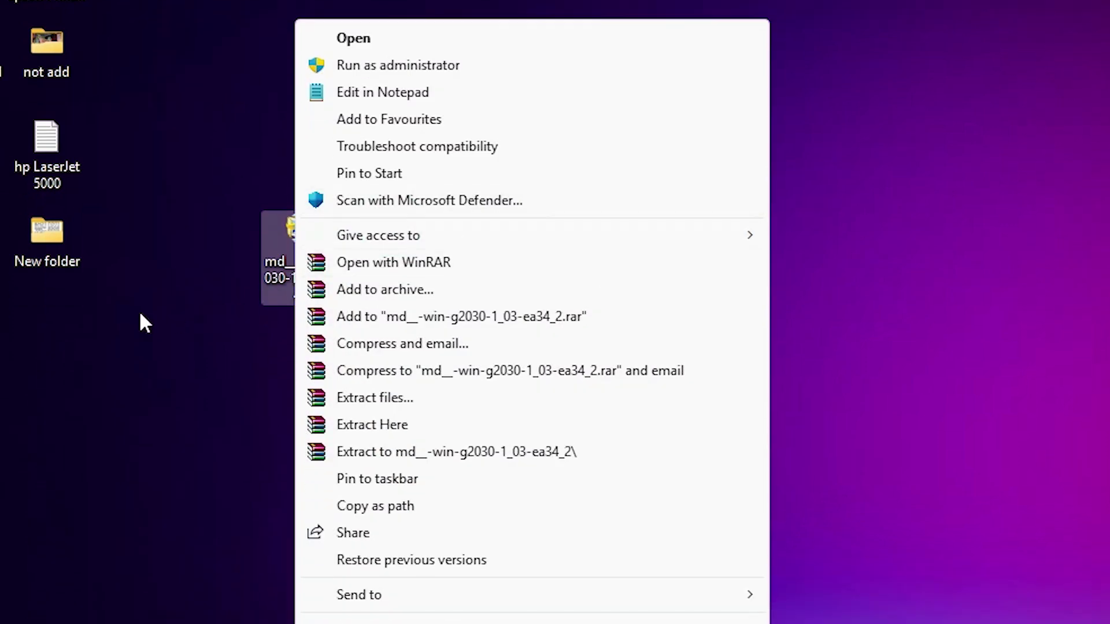
pyautogui.click(395, 406)
pyautogui.click(603, 543)
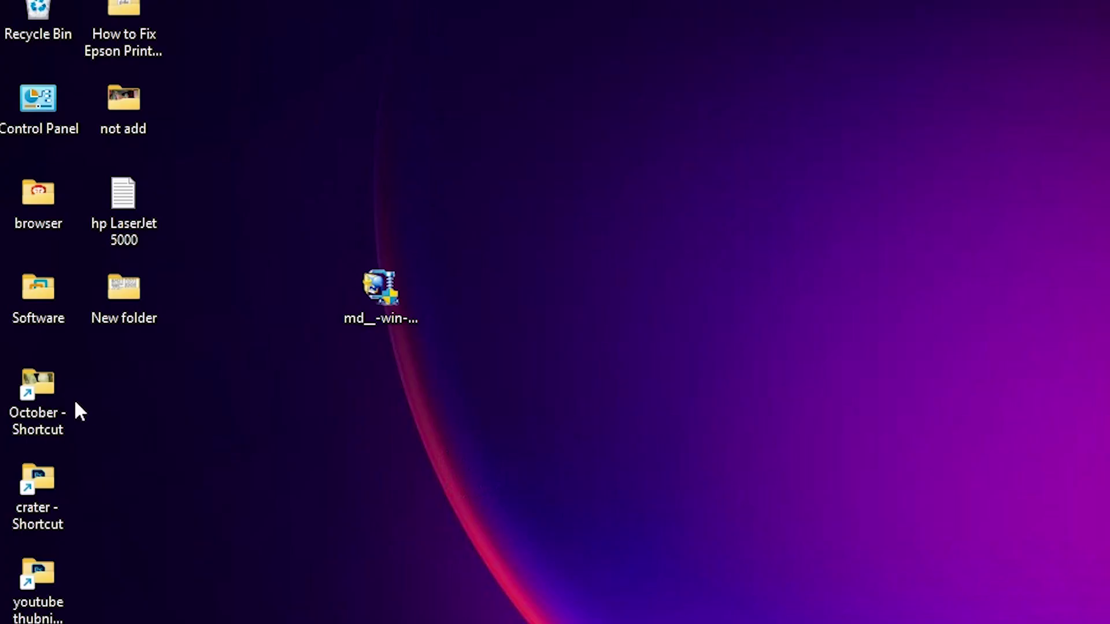
# Step: Place the extracted folder near the installer on the desktop, examine the contents of its Driver subfolder, and close the window
pyautogui.moveTo(124, 385); pyautogui.dragTo(329, 376)
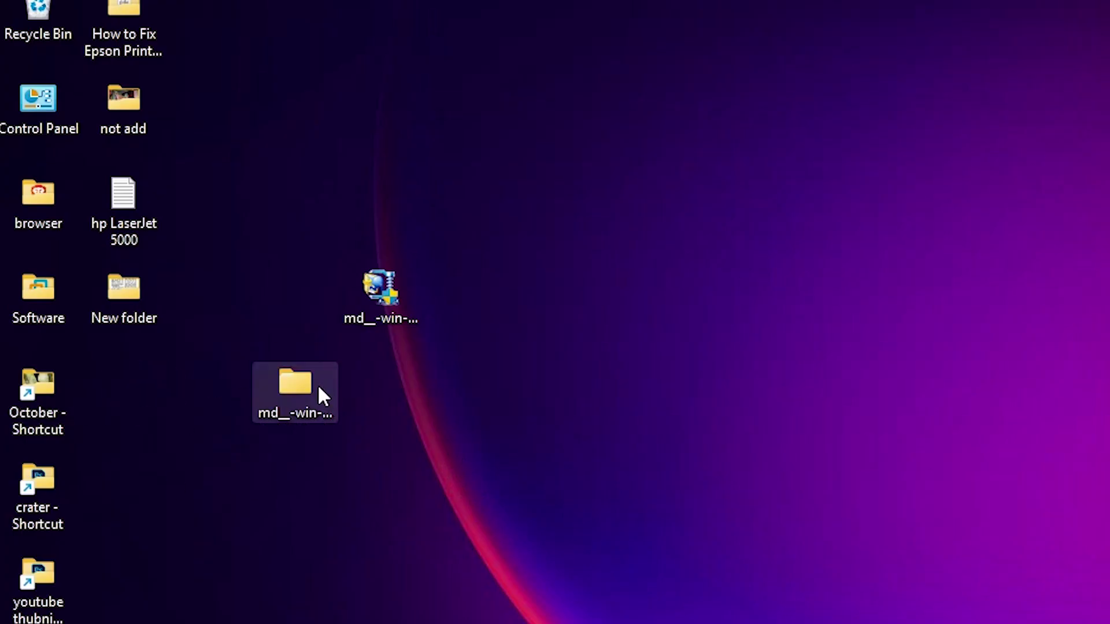
pyautogui.doubleClick(320, 394)
pyautogui.doubleClick(370, 191)
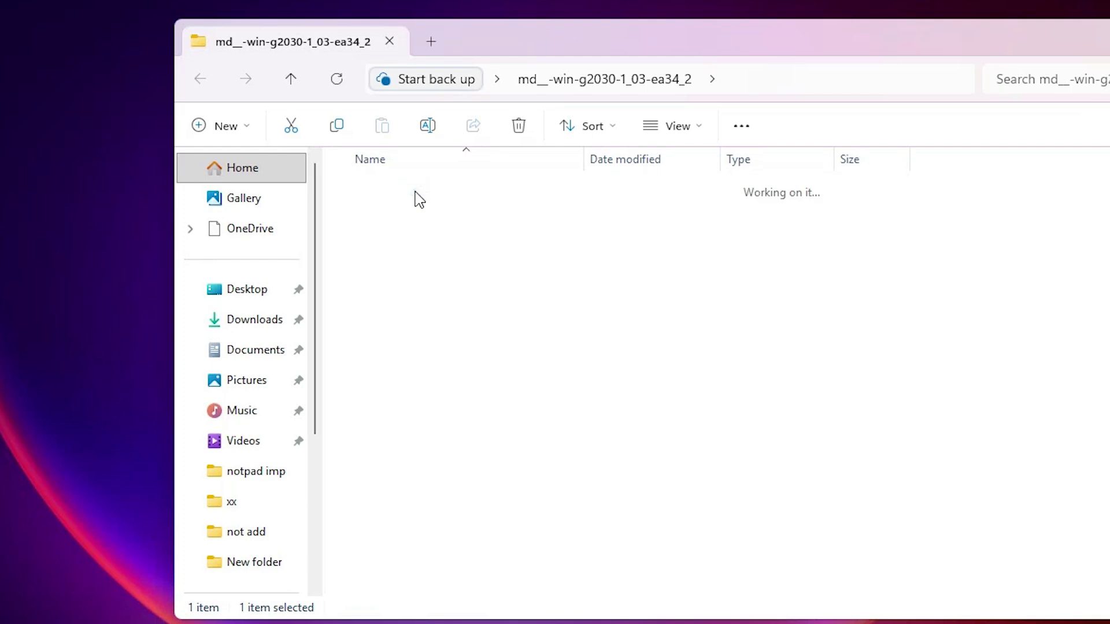
pyautogui.doubleClick(400, 194)
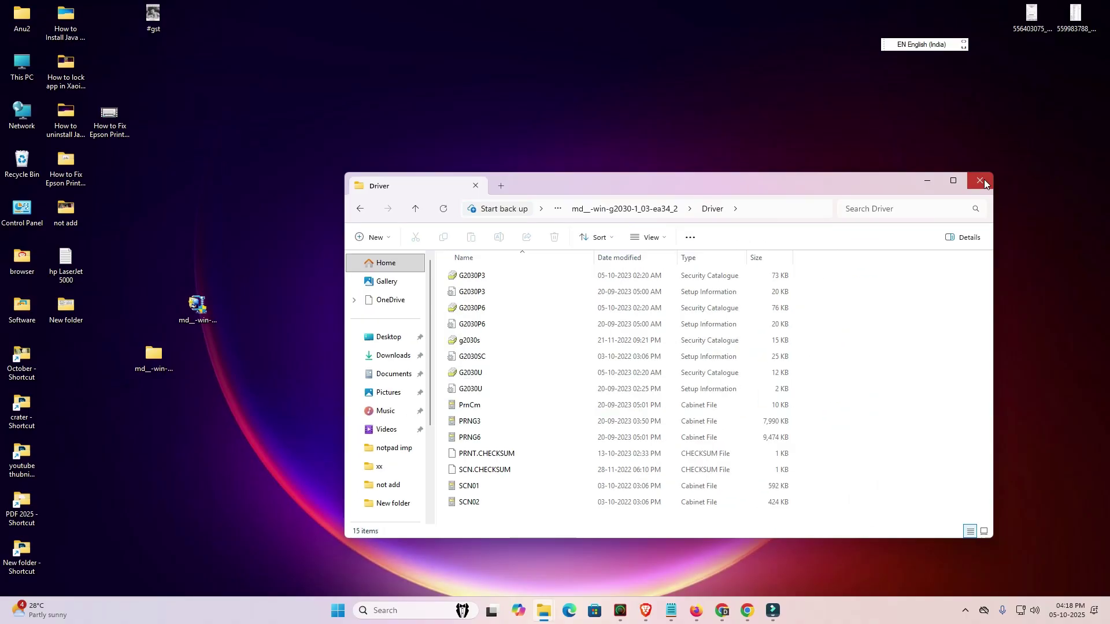
pyautogui.click(984, 179)
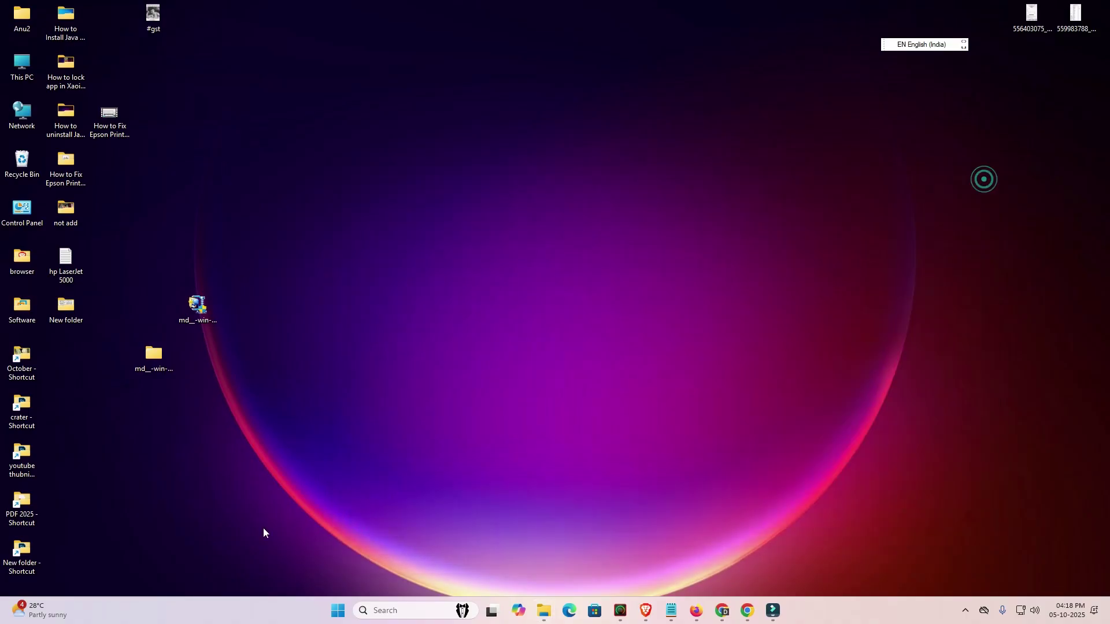
# Step: Search Windows for "prin" and open the Printers & scanners settings
pyautogui.click(341, 619)
pyautogui.click(341, 618)
pyautogui.click(341, 618)
pyautogui.write('prin')
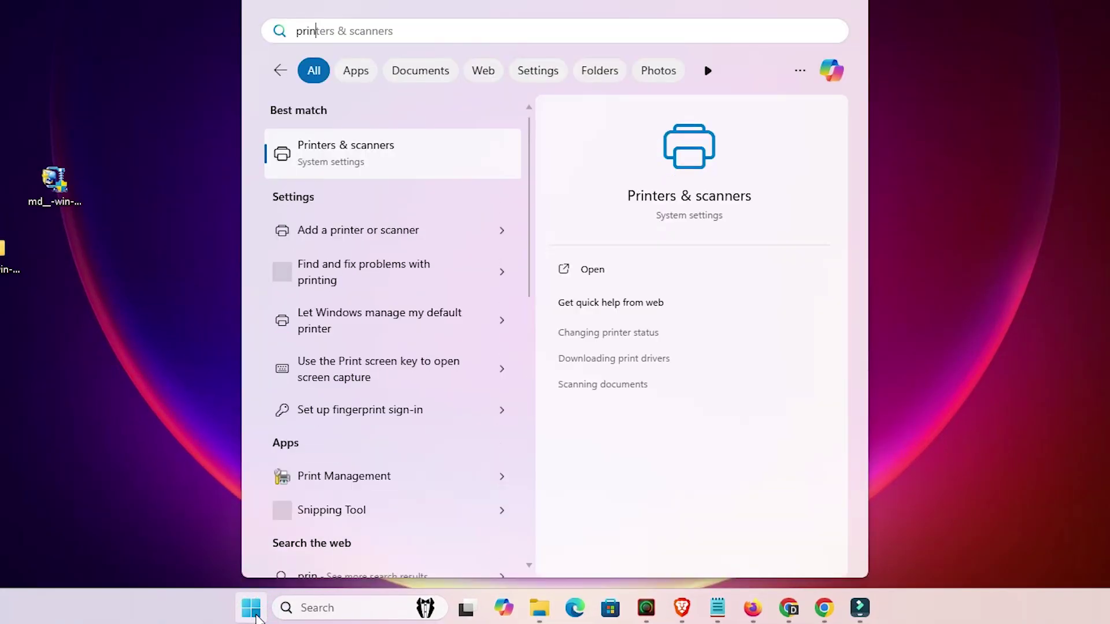
pyautogui.click(446, 160)
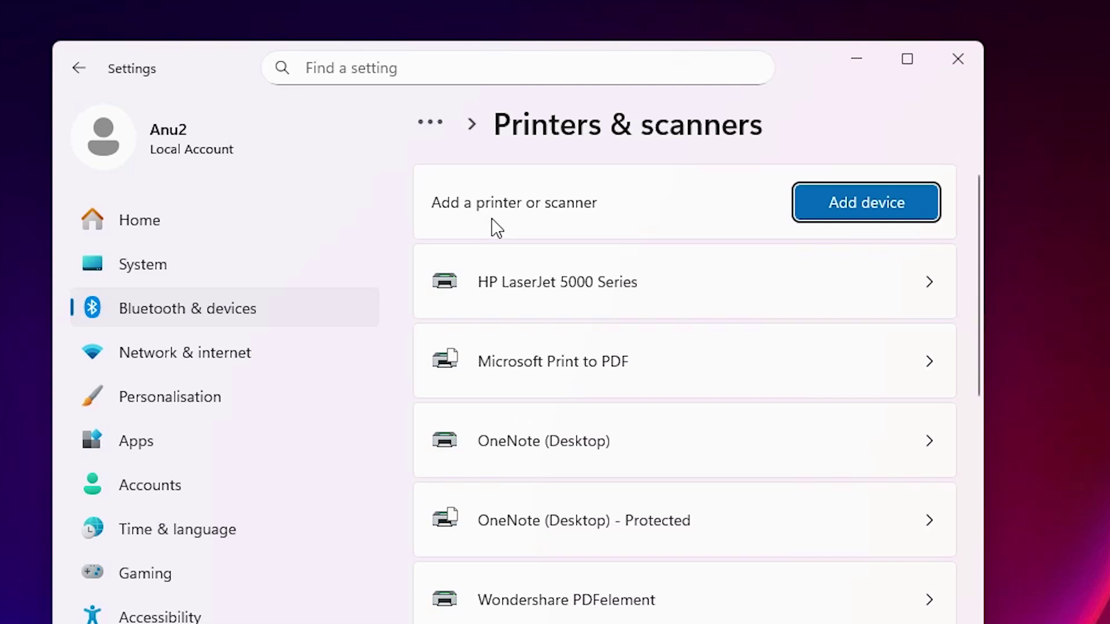
# Step: Start adding a new device manually, close Settings, and choose to add a local or network printer with manual settings
pyautogui.click(909, 202)
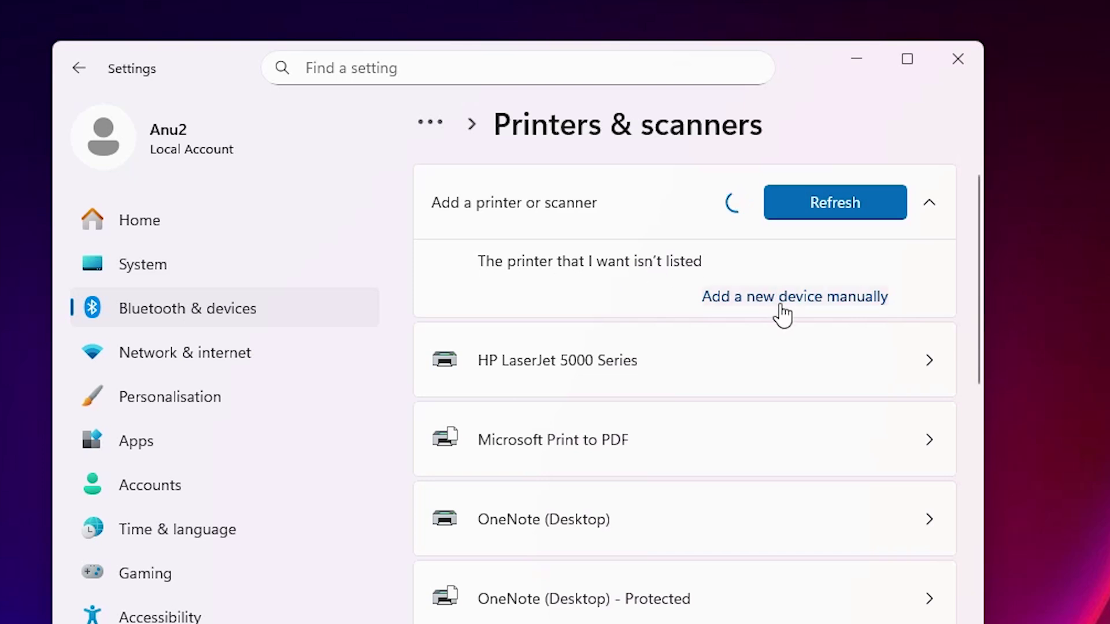
pyautogui.click(870, 303)
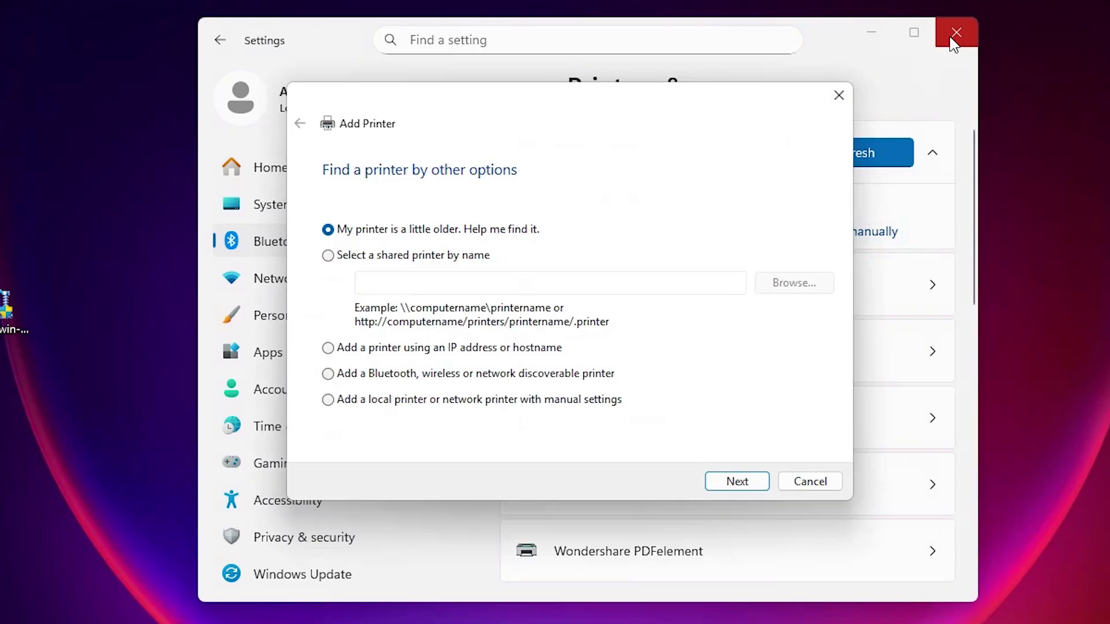
pyautogui.click(958, 59)
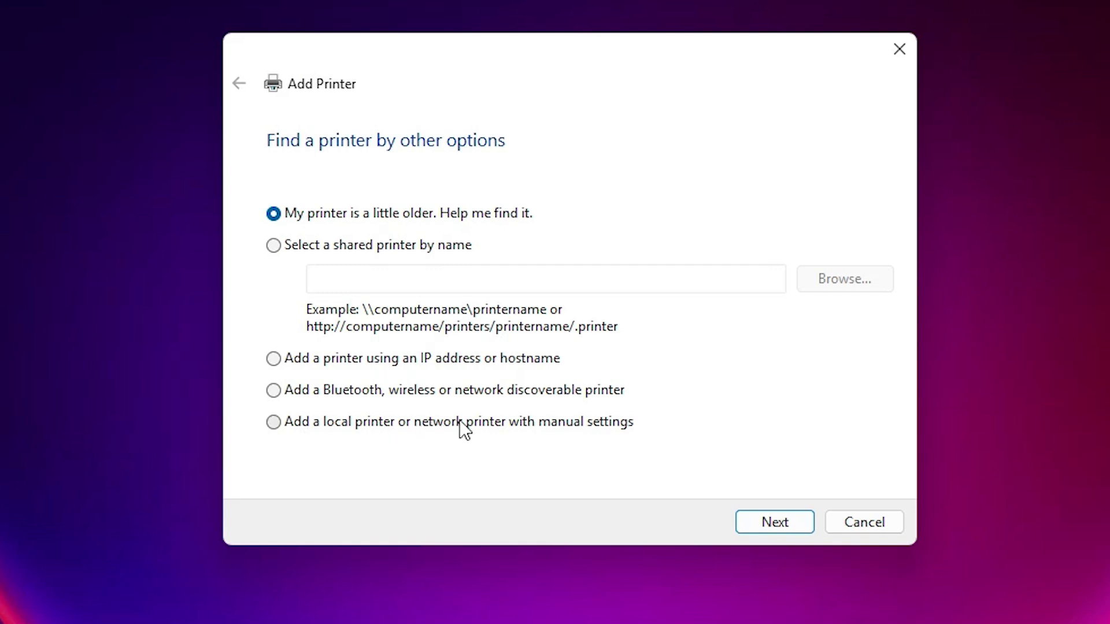
pyautogui.click(549, 434)
pyautogui.click(767, 523)
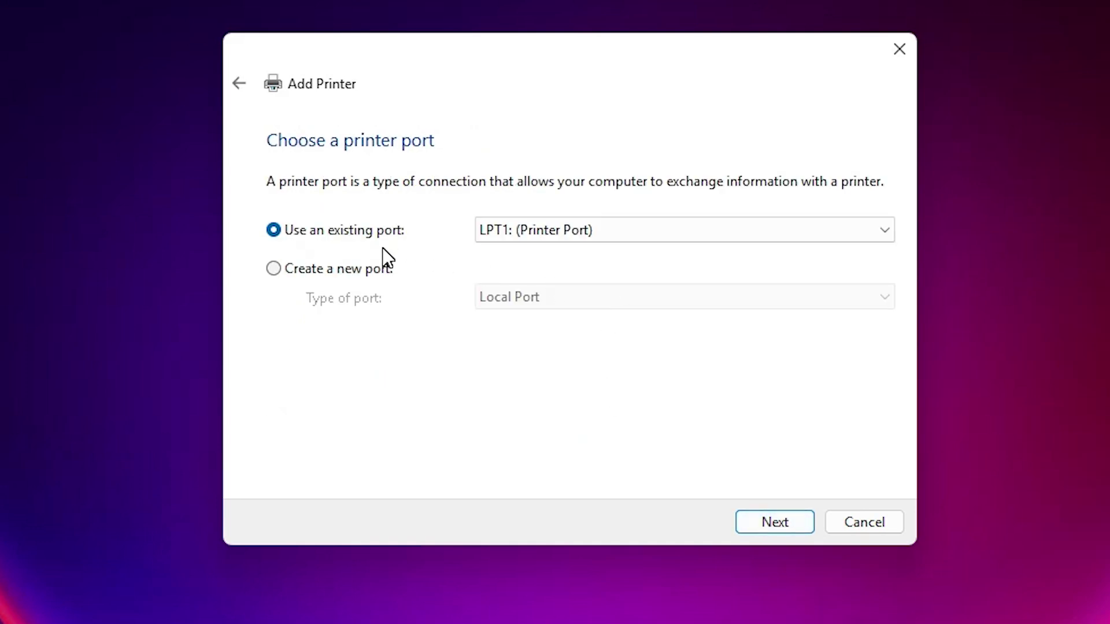
# Step: Use the existing port USB_001 (Local Port) for the new printer and continue to the driver selection
pyautogui.click(573, 234)
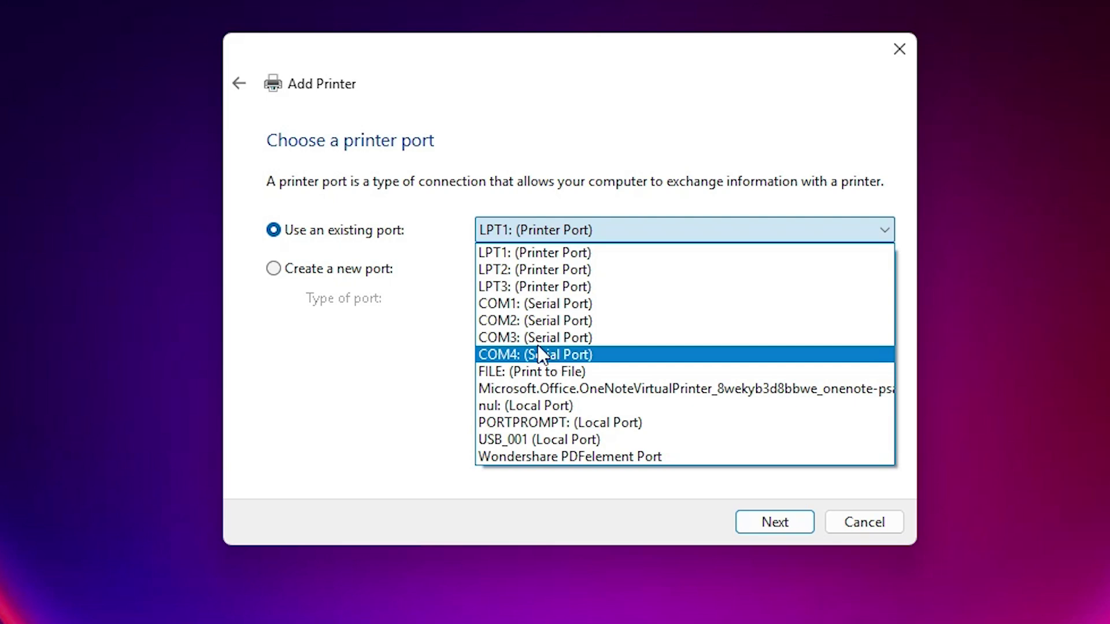
pyautogui.click(556, 441)
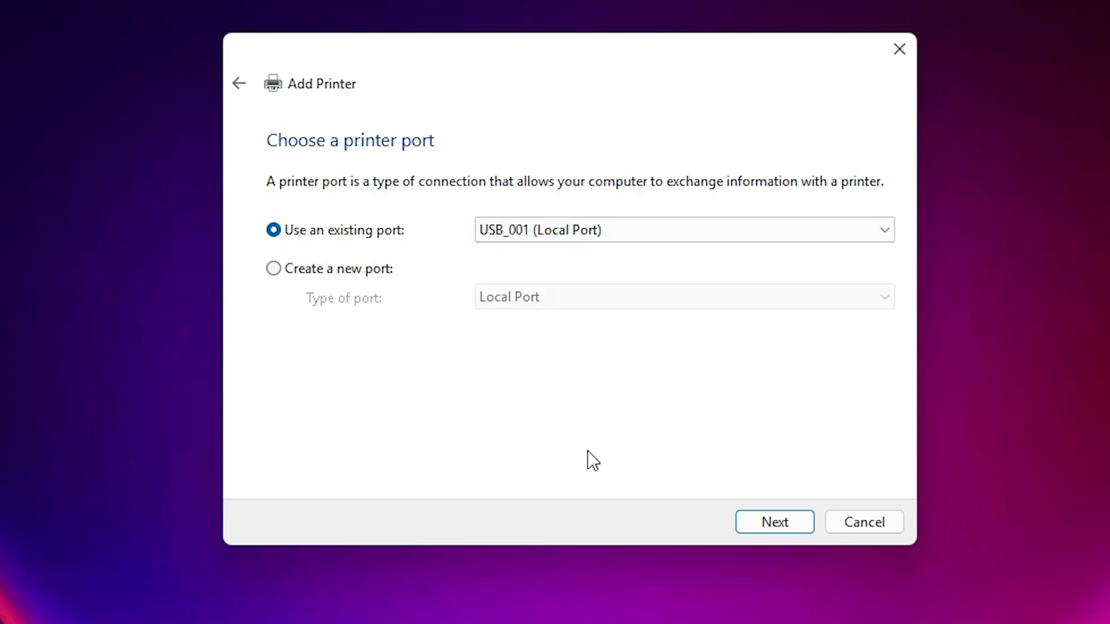
pyautogui.click(773, 522)
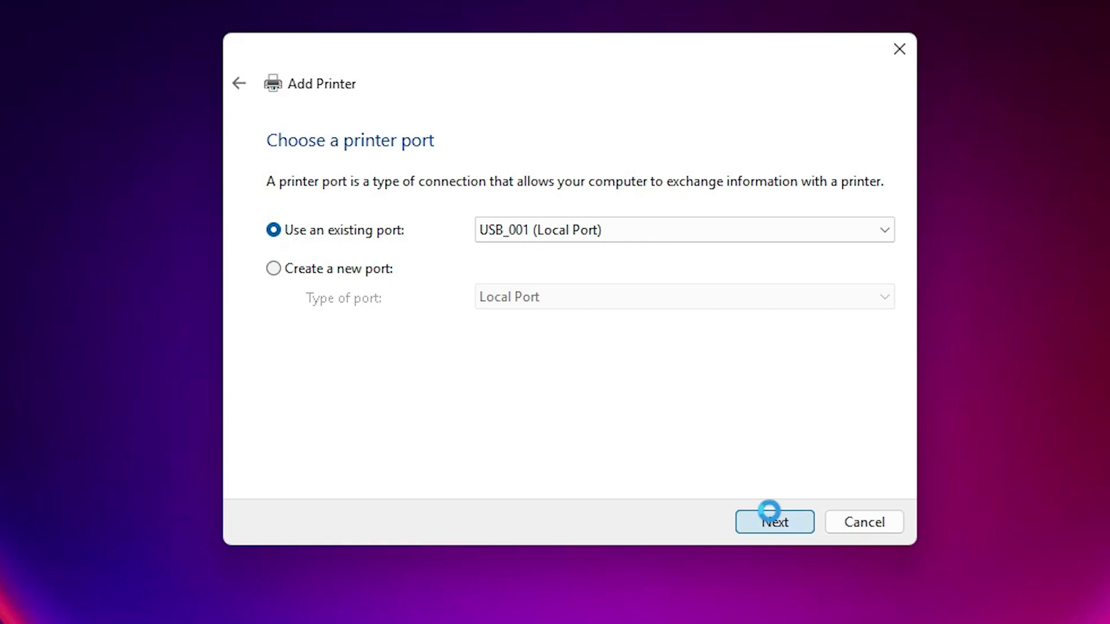
# Step: Choose to install the driver from disk and browse to the Driver subfolder inside the desktop folder md__-win-g2030-1_03-ea34_2
pyautogui.click(849, 439)
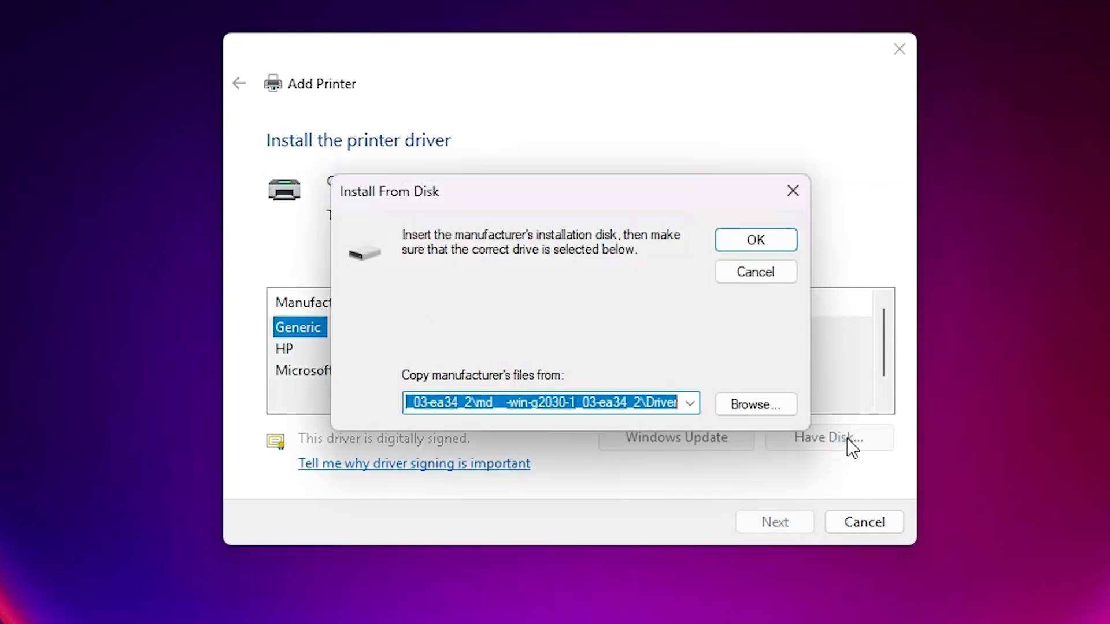
pyautogui.click(760, 399)
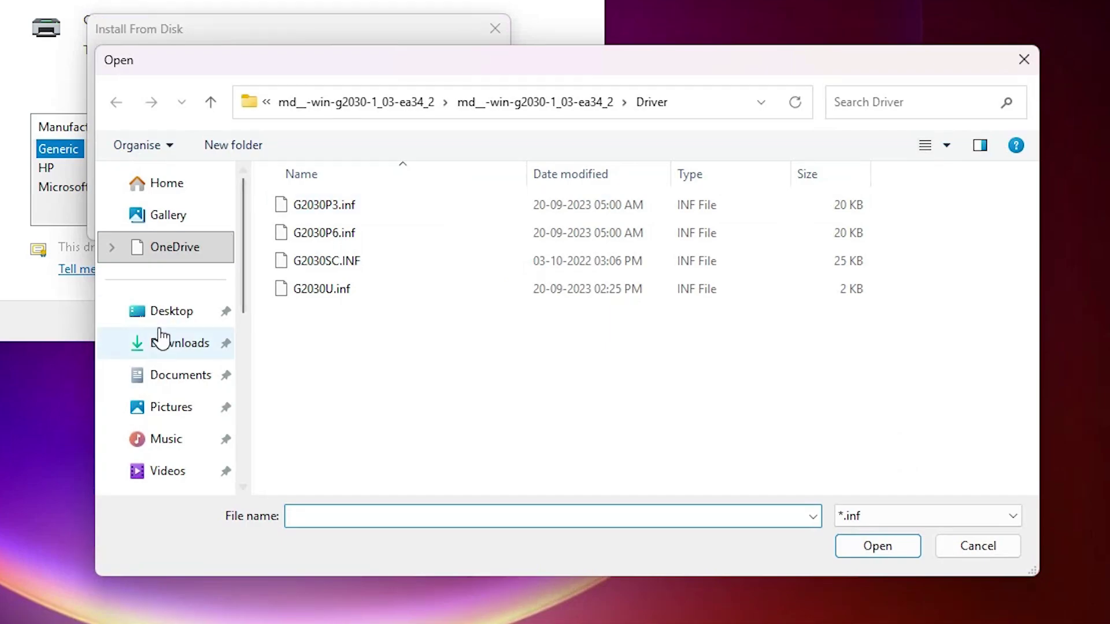
pyautogui.click(167, 313)
pyautogui.click(887, 227)
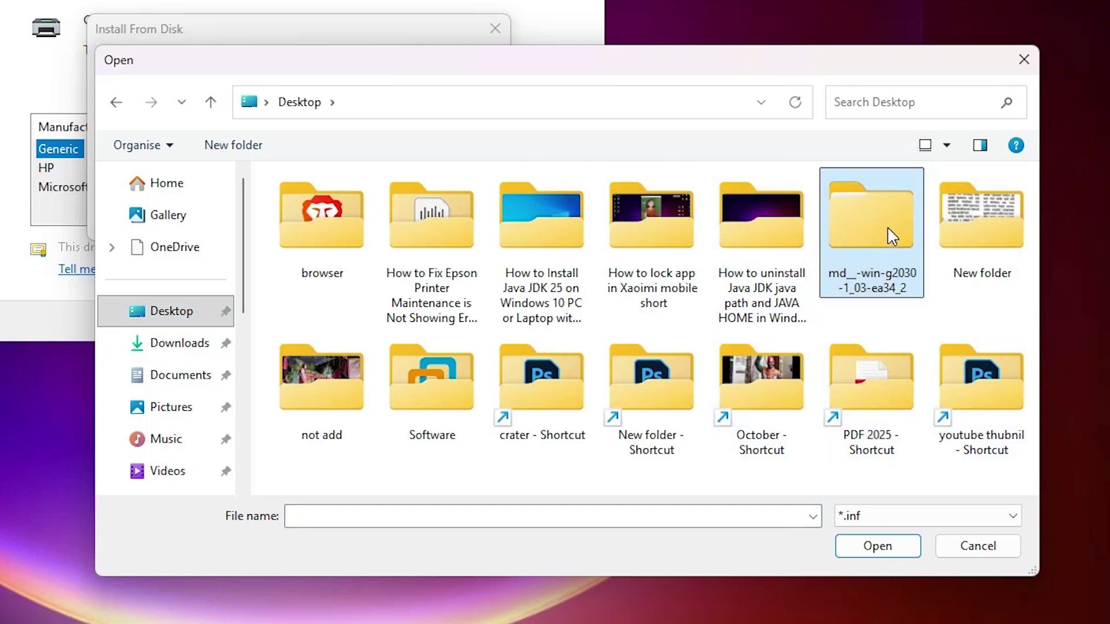
pyautogui.doubleClick(887, 228)
pyautogui.click(399, 214)
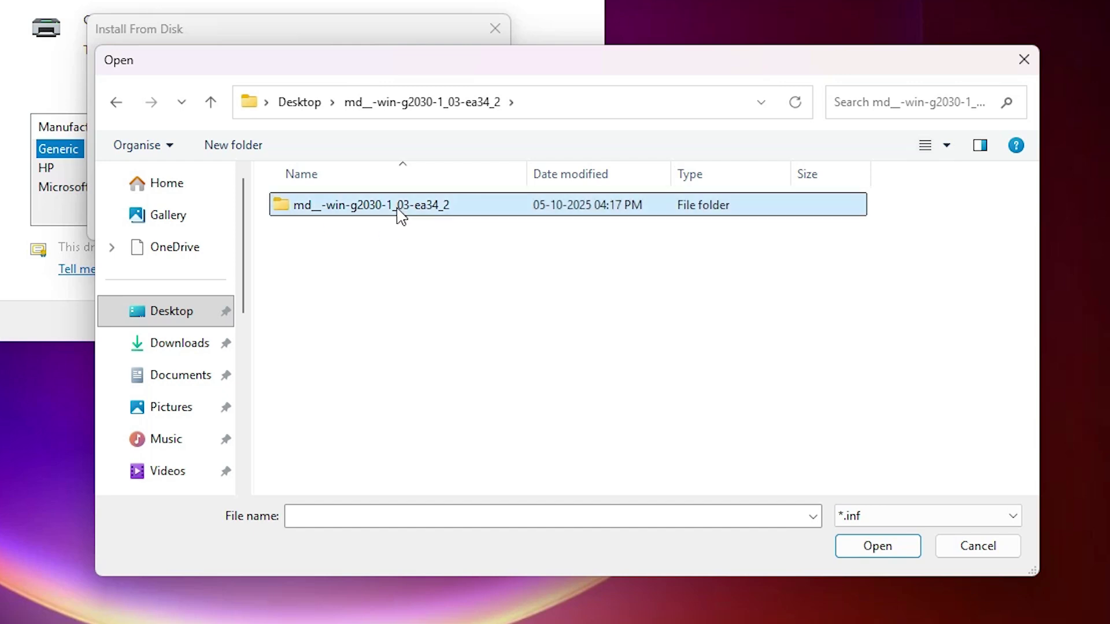
pyautogui.doubleClick(399, 214)
pyautogui.click(322, 213)
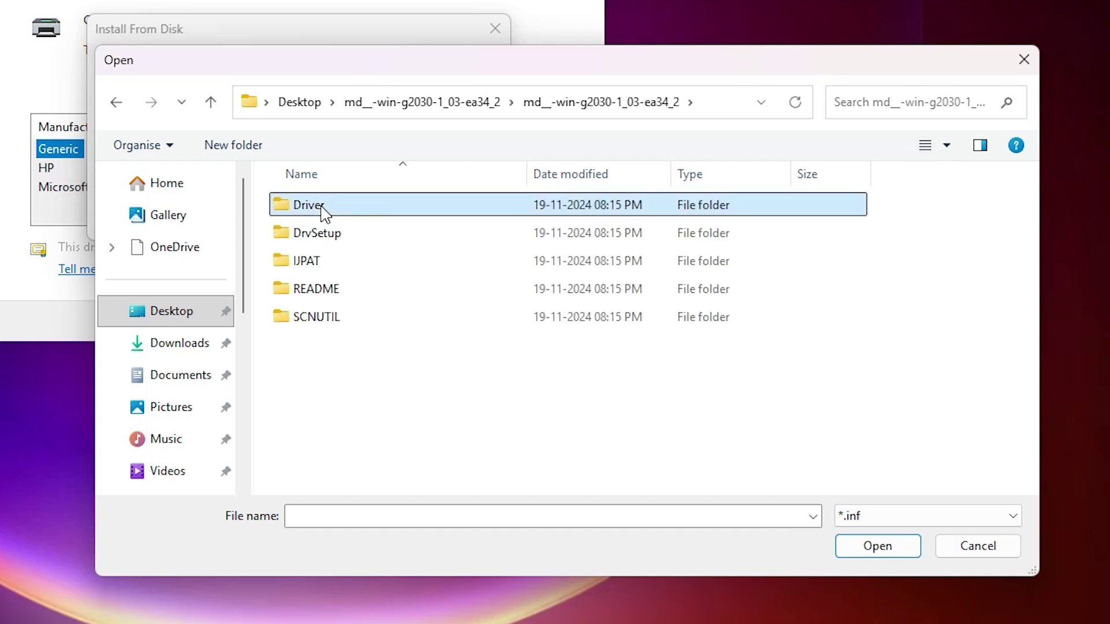
pyautogui.doubleClick(322, 212)
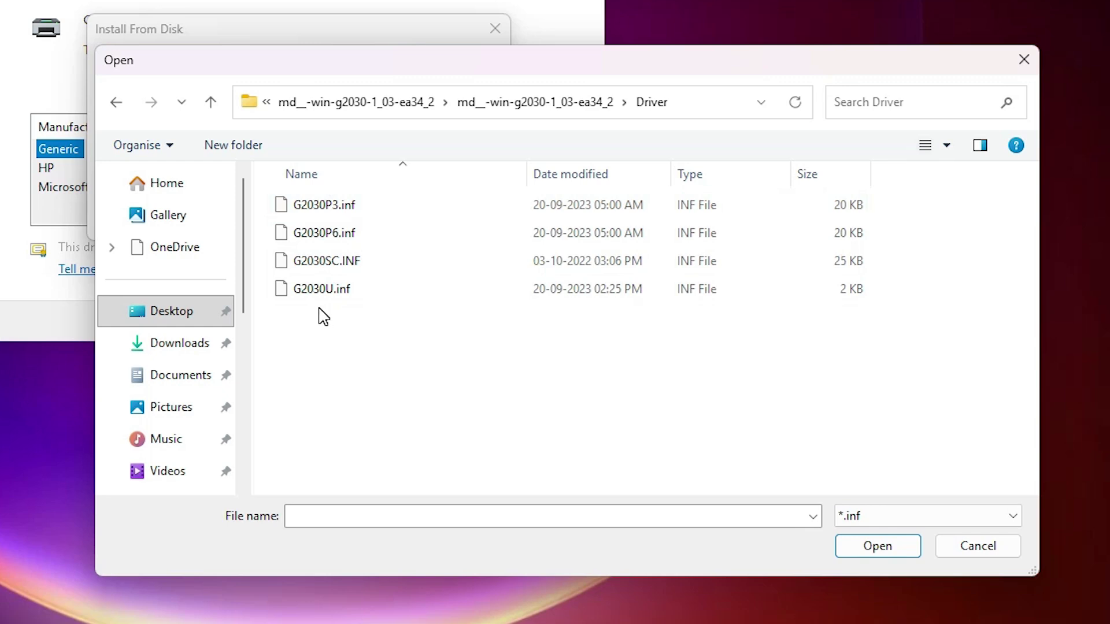
# Step: Load the driver file G2030P3.inf, select the Canon G2030 series printer, and continue to the printer naming page
pyautogui.click(322, 209)
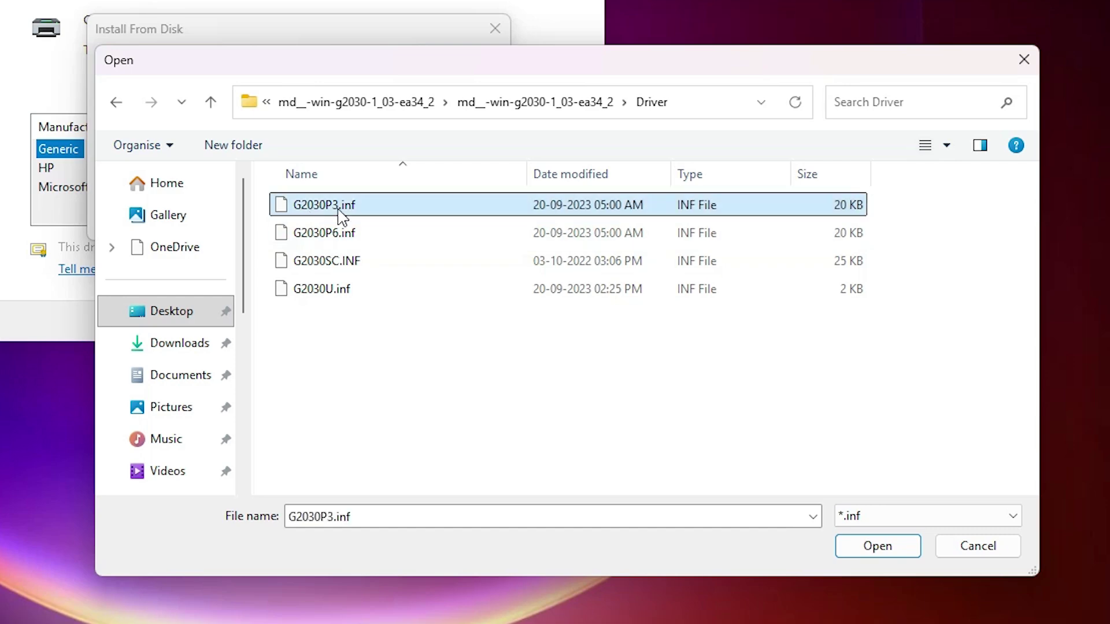
pyautogui.click(909, 547)
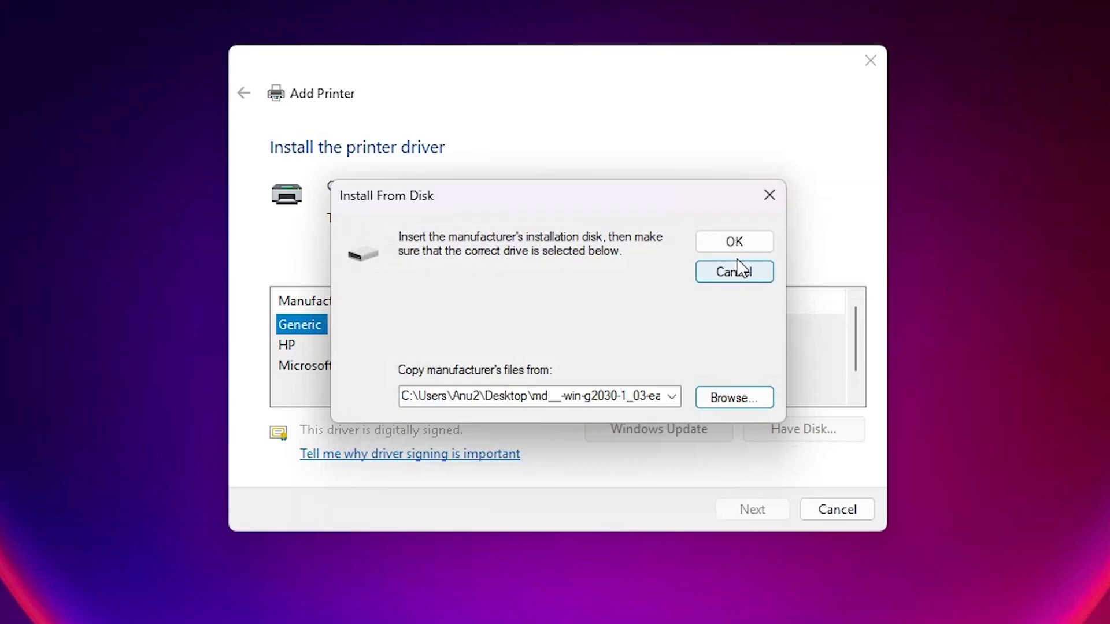
pyautogui.click(479, 77)
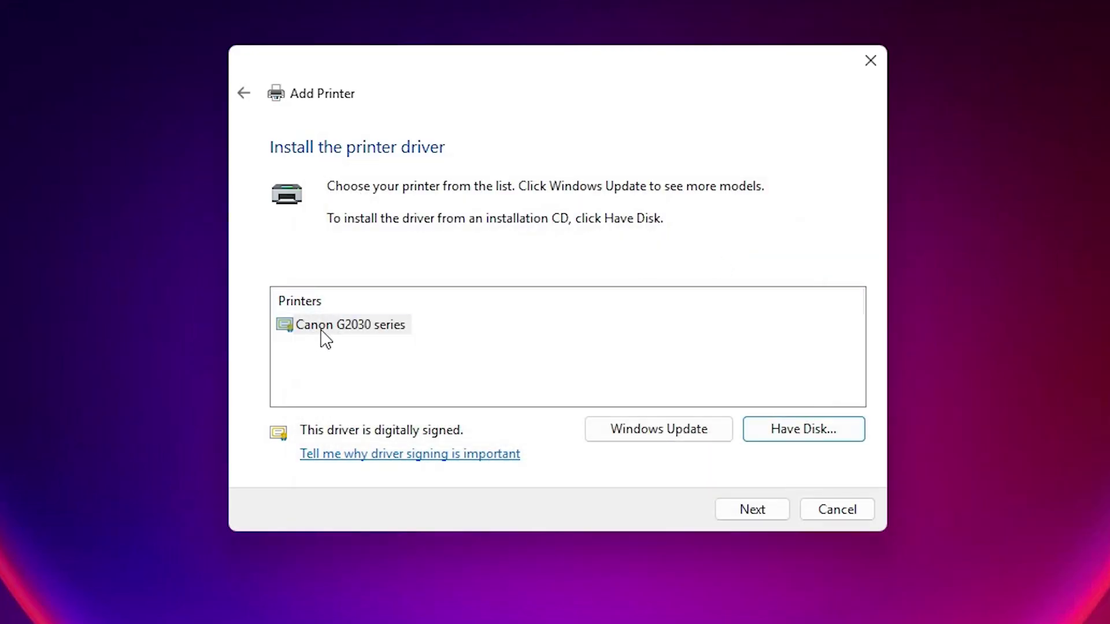
pyautogui.click(377, 328)
pyautogui.click(780, 511)
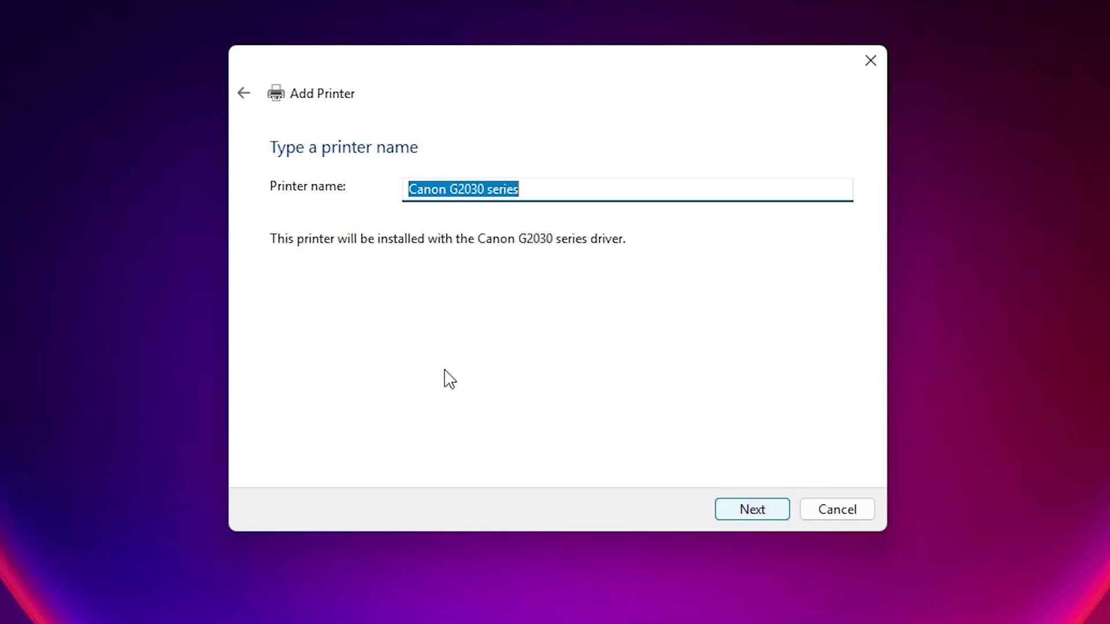
# Step: Name the printer Canon G2730 and continue with the driver installation
pyautogui.click(485, 190)
pyautogui.moveTo(472, 190); pyautogui.dragTo(537, 191)
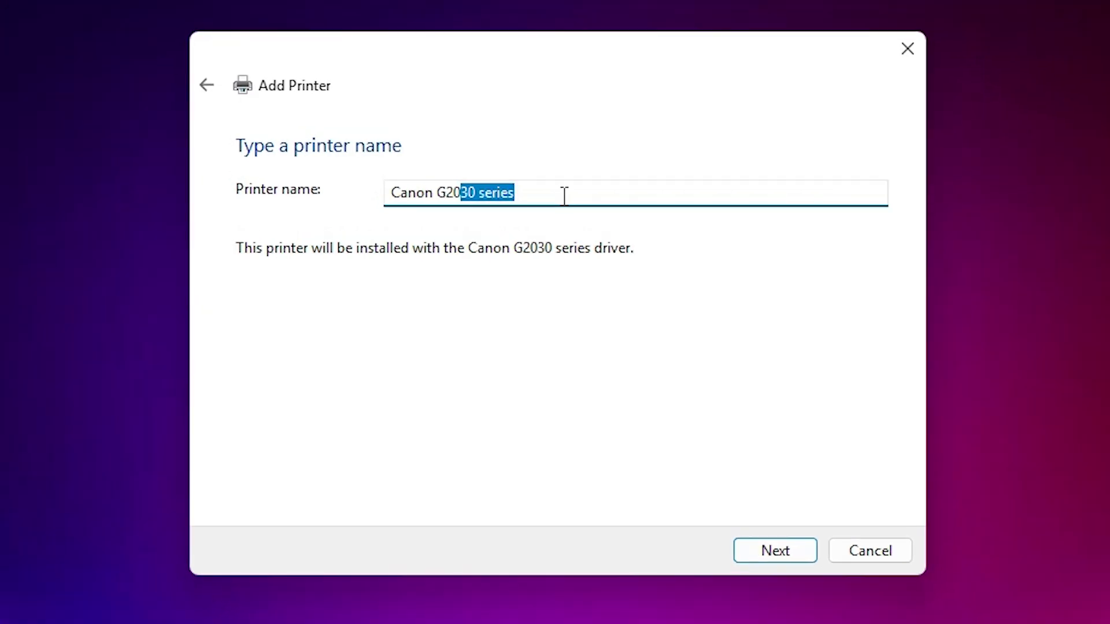
pyautogui.press('BackSpace')
pyautogui.press('BackSpace')
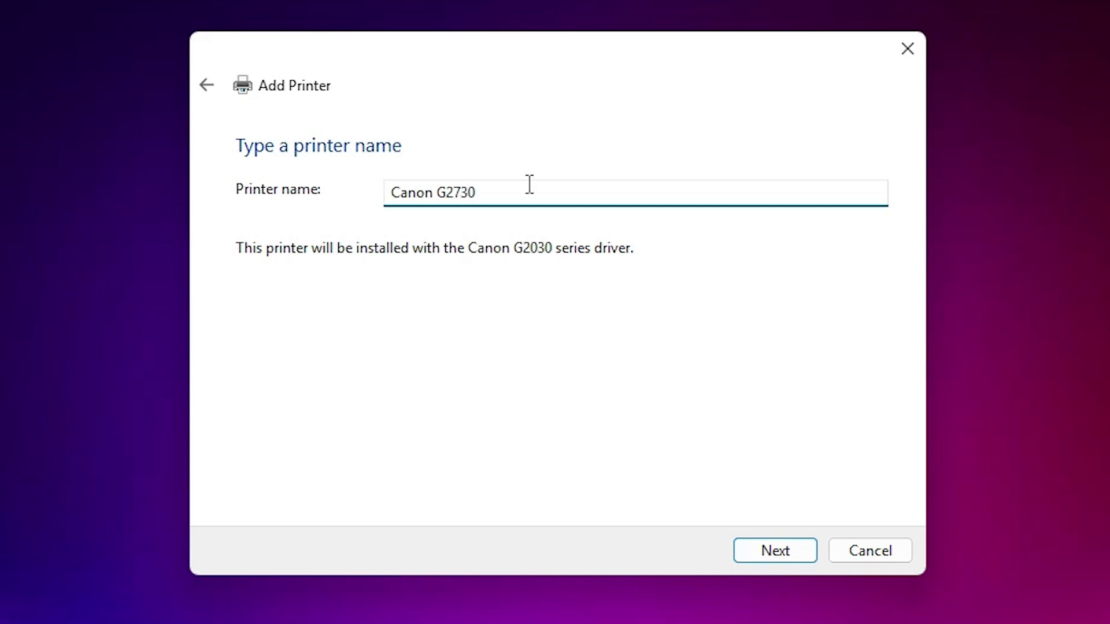
pyautogui.click(793, 567)
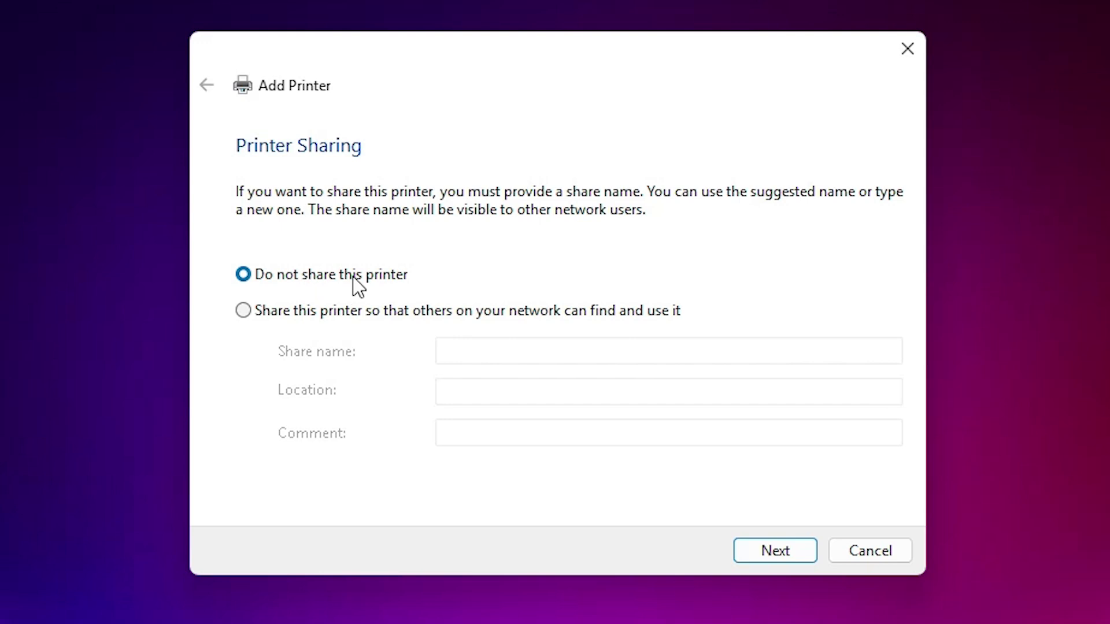
# Step: Keep the printer unshared and finish the Add Printer wizard
pyautogui.click(780, 559)
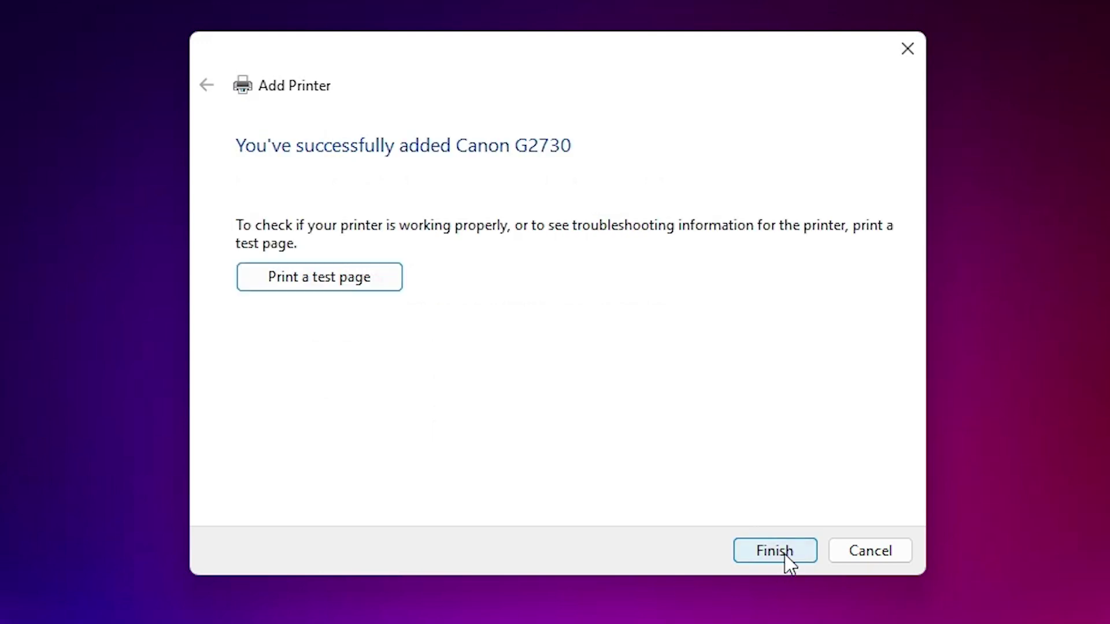
pyautogui.click(354, 279)
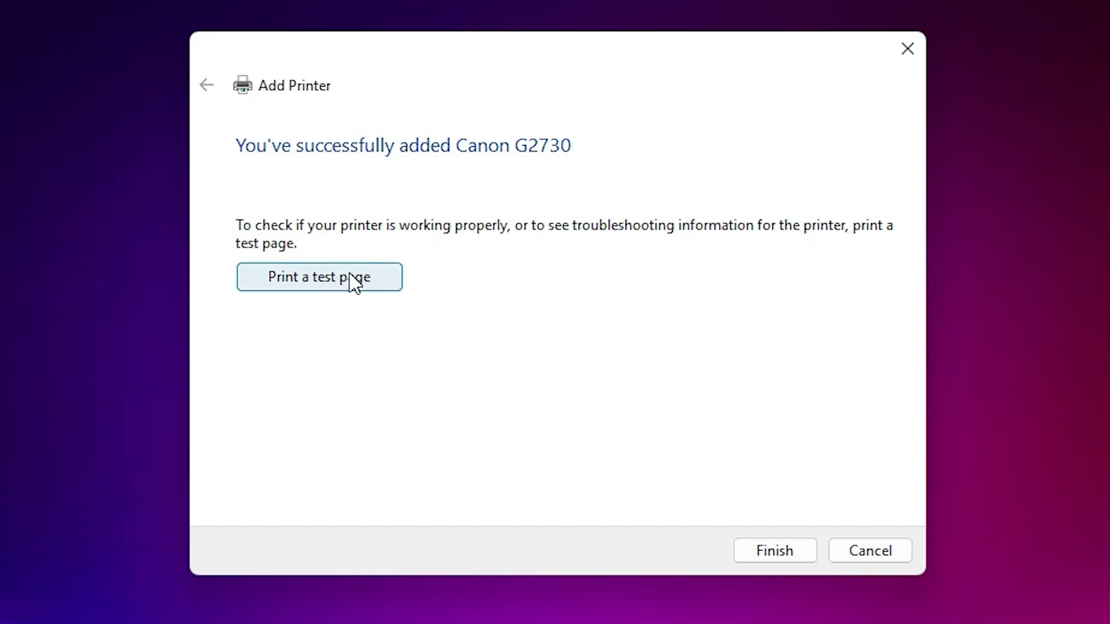
pyautogui.click(786, 552)
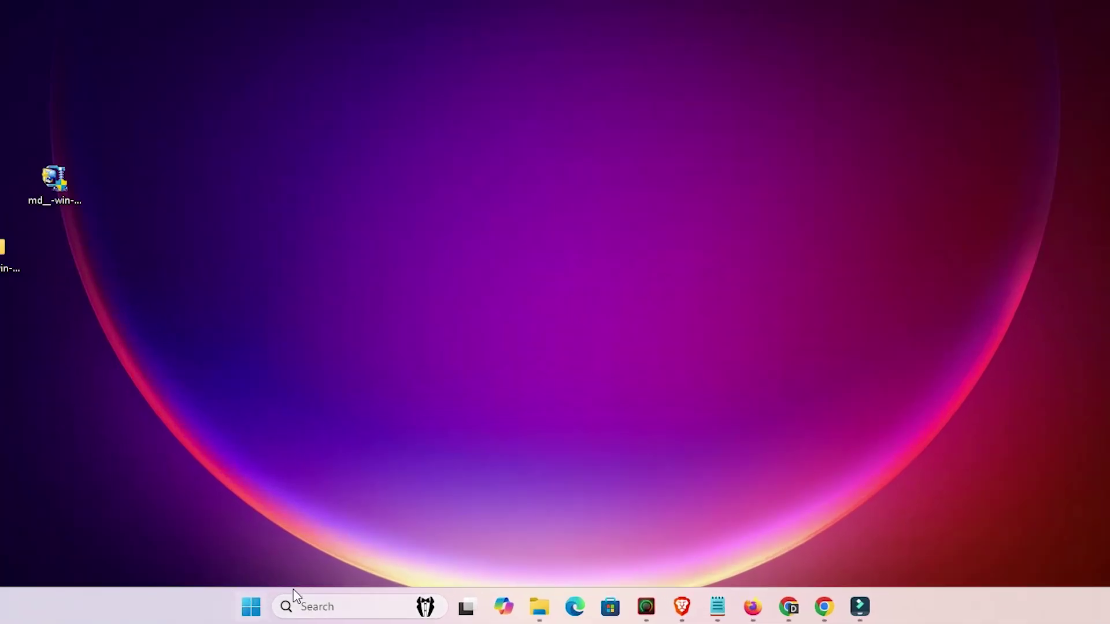
# Step: Search Windows for "pr" and open the Printers & scanners settings again
pyautogui.click(259, 617)
pyautogui.write('pr')
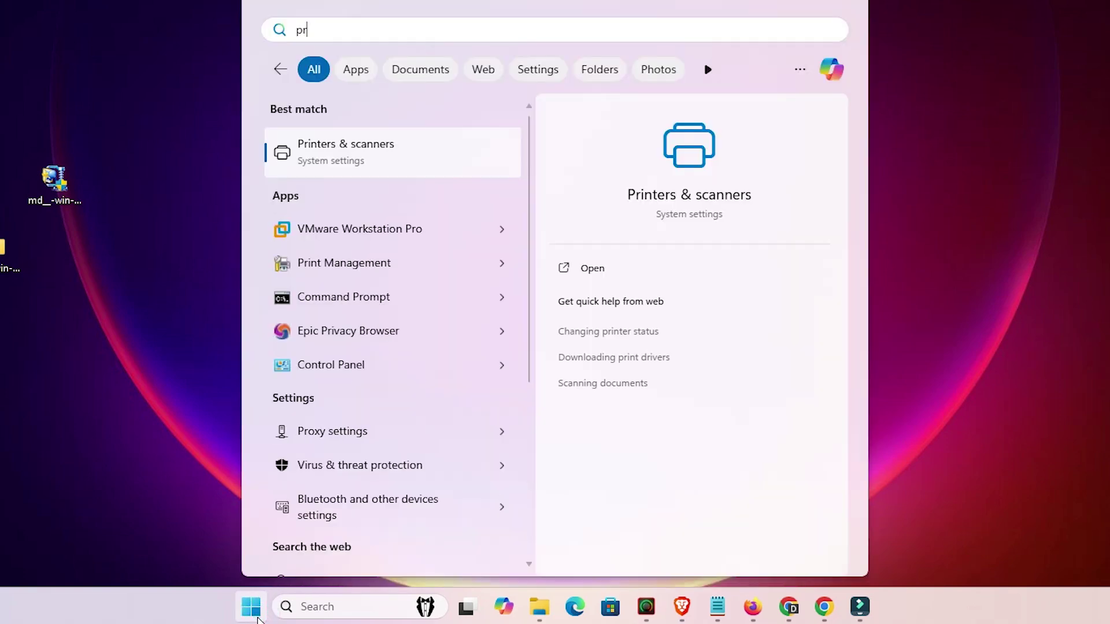
pyautogui.click(347, 151)
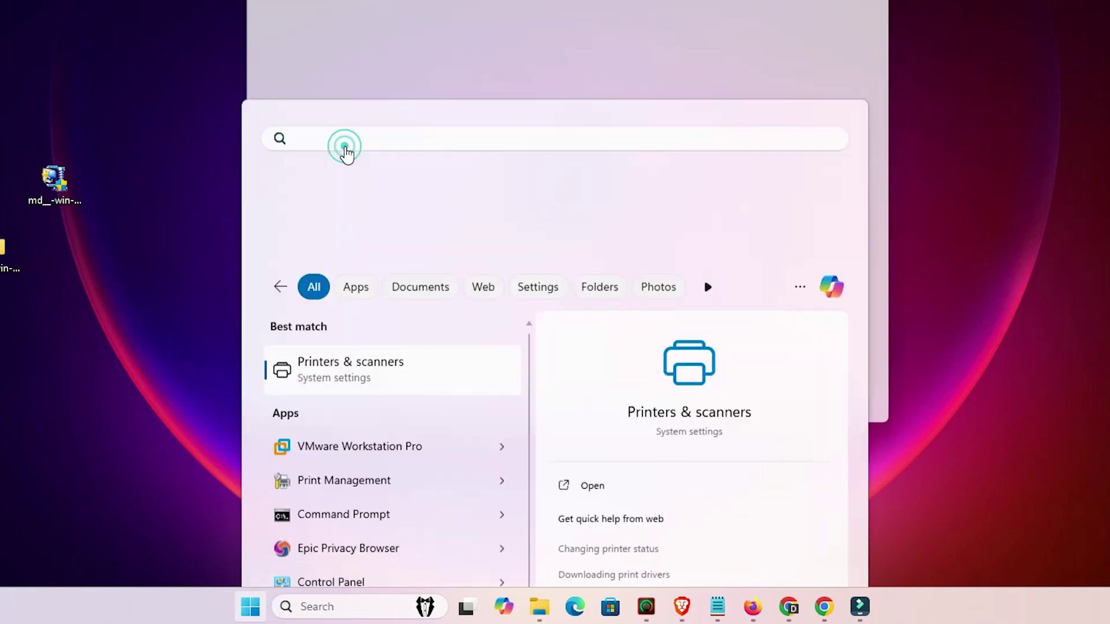